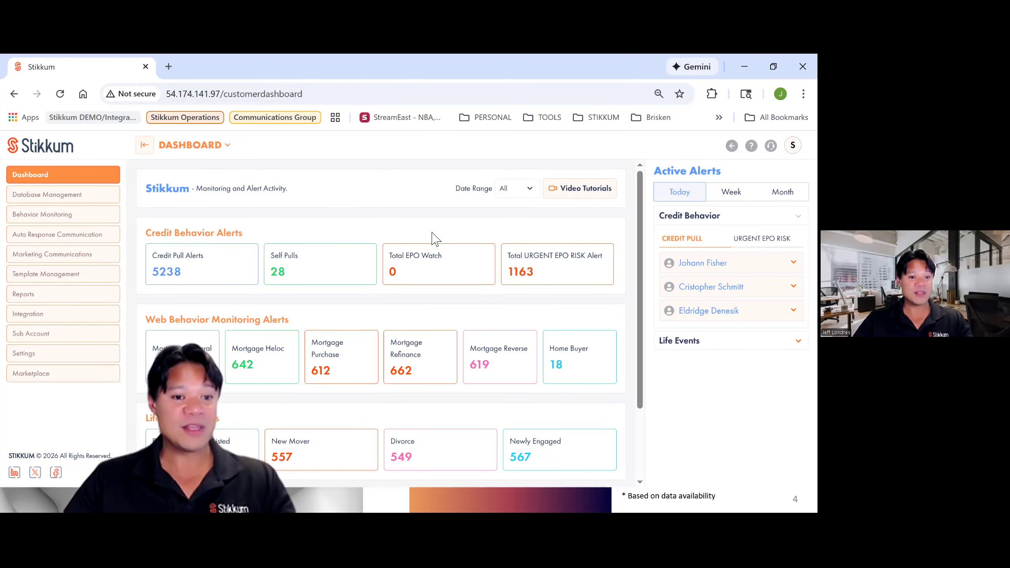
Log in with the saved admin account and dismiss the saved-password warning and the database attention notice.
{"action": "left_click", "coordinate": [96, 201]}
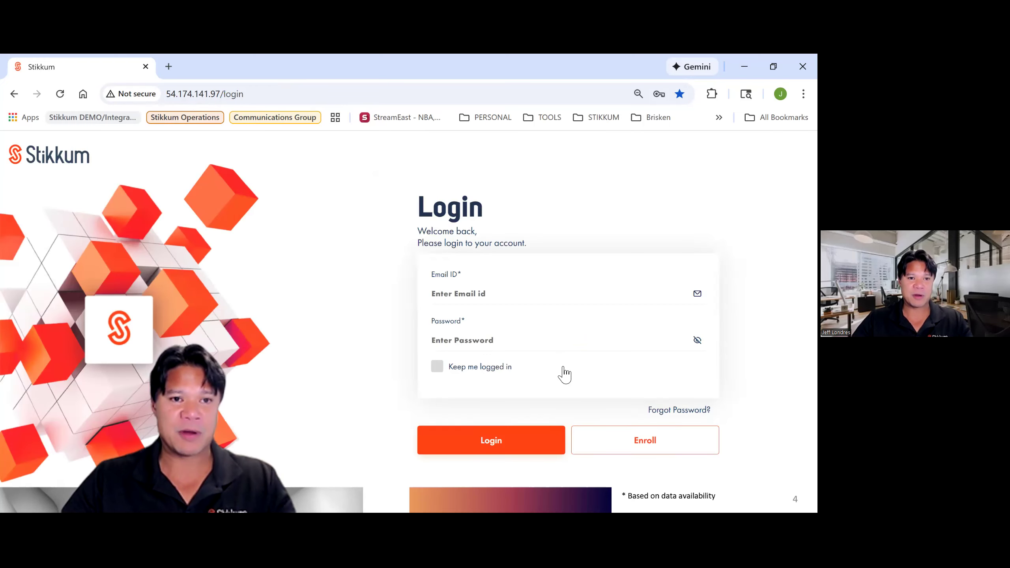
{"action": "left_click", "coordinate": [540, 292]}
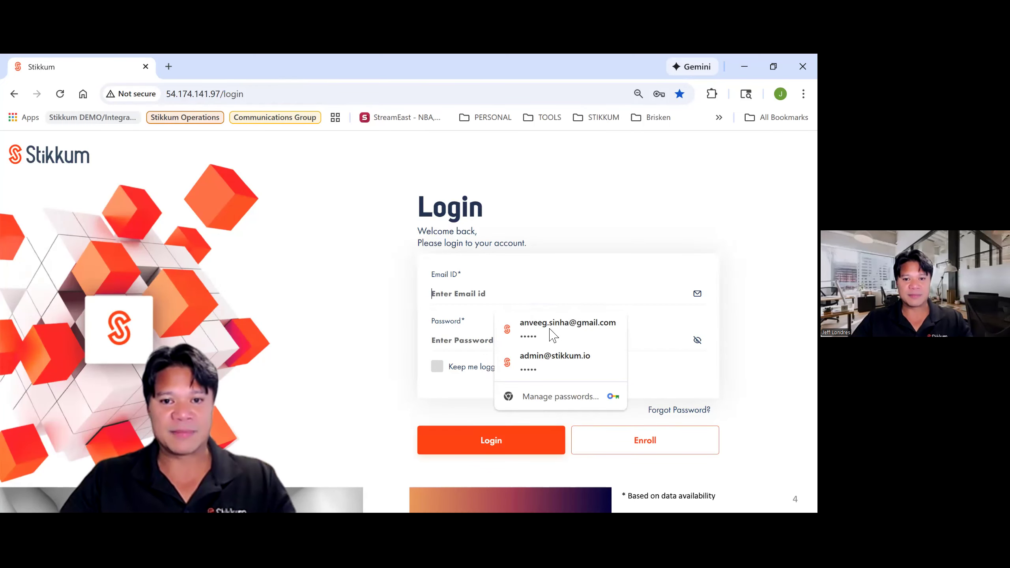
{"action": "left_click", "coordinate": [557, 359]}
{"action": "left_click", "coordinate": [536, 436]}
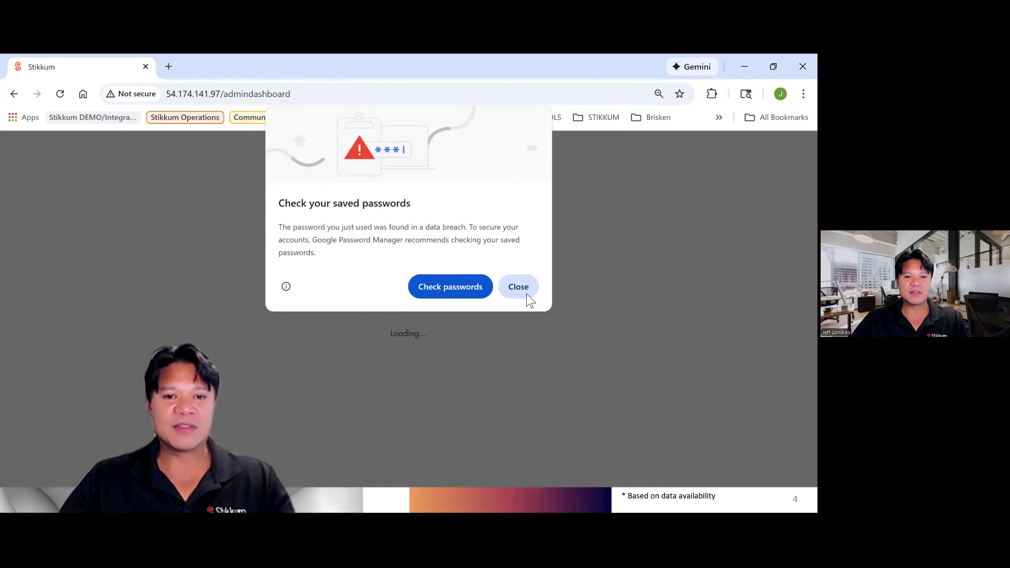
{"action": "left_click", "coordinate": [520, 287]}
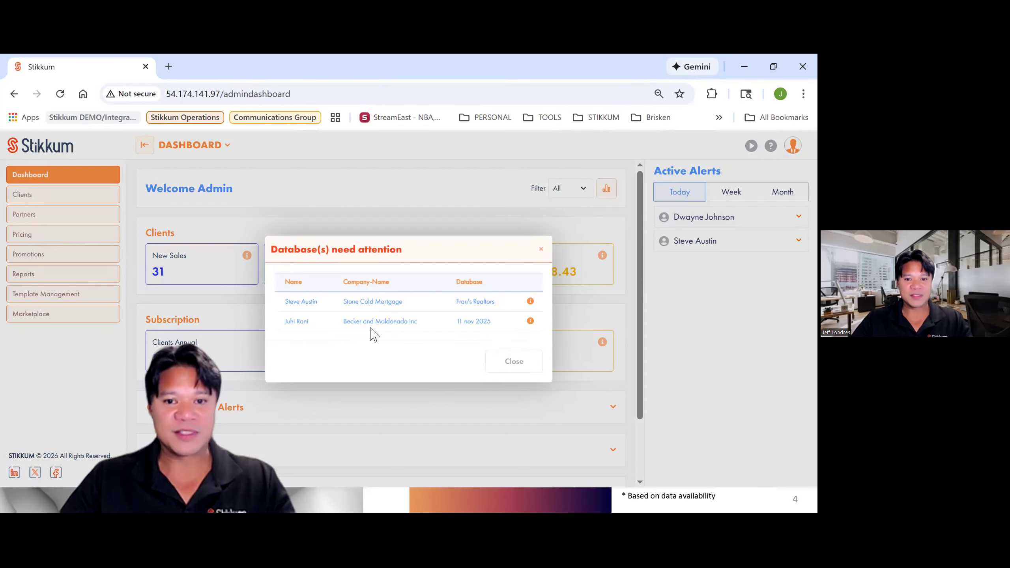
{"action": "left_click", "coordinate": [521, 376]}
Search the Clients list by name for the Stone Cold Mortgage client and confirm logging in as that client.
{"action": "left_click", "coordinate": [108, 198]}
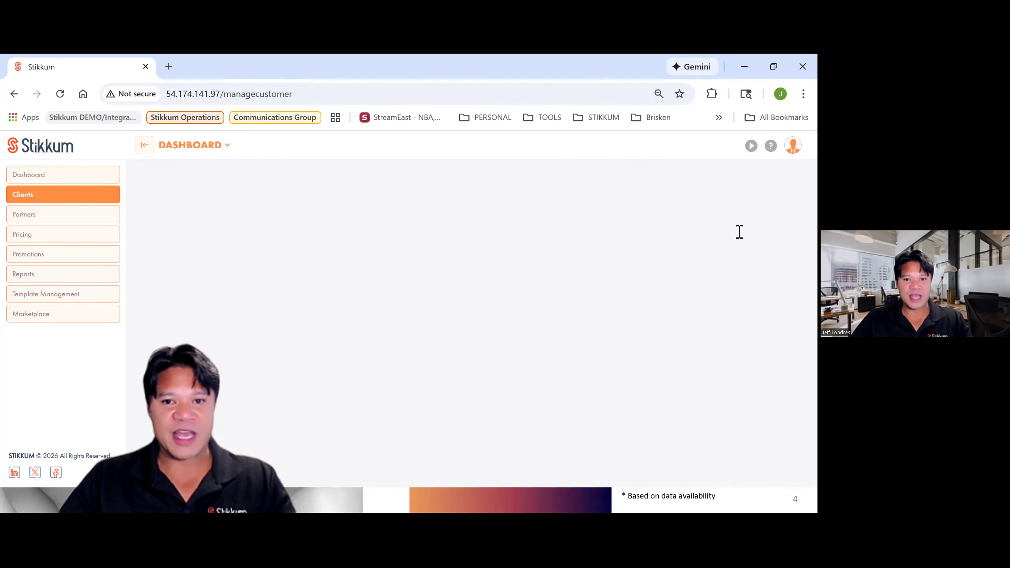
{"action": "left_click", "coordinate": [724, 236]}
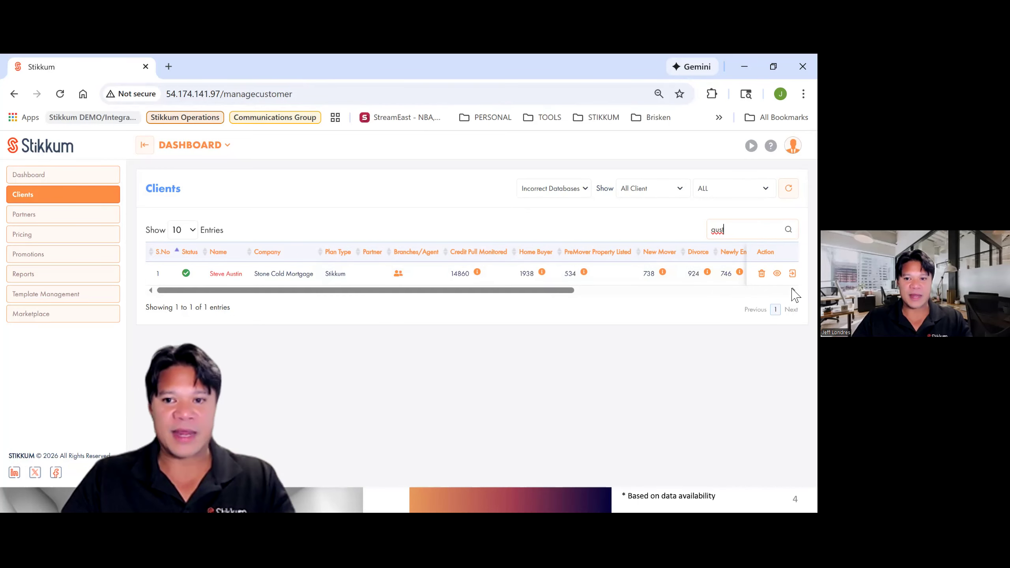
{"action": "left_click", "coordinate": [793, 274]}
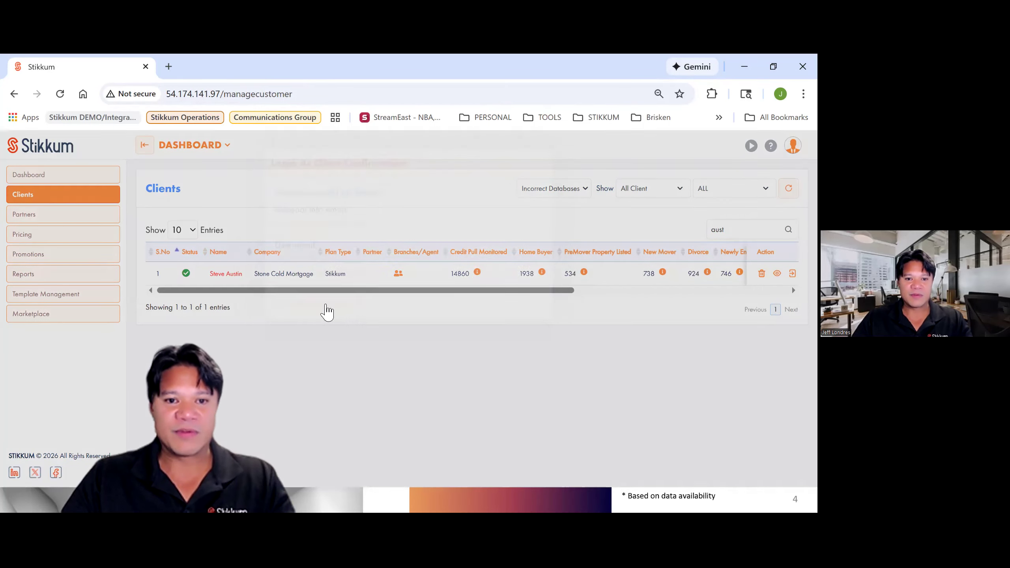
{"action": "left_click", "coordinate": [408, 317]}
Fill in the saved customer email and password and log in to the client account.
{"action": "left_click", "coordinate": [586, 357]}
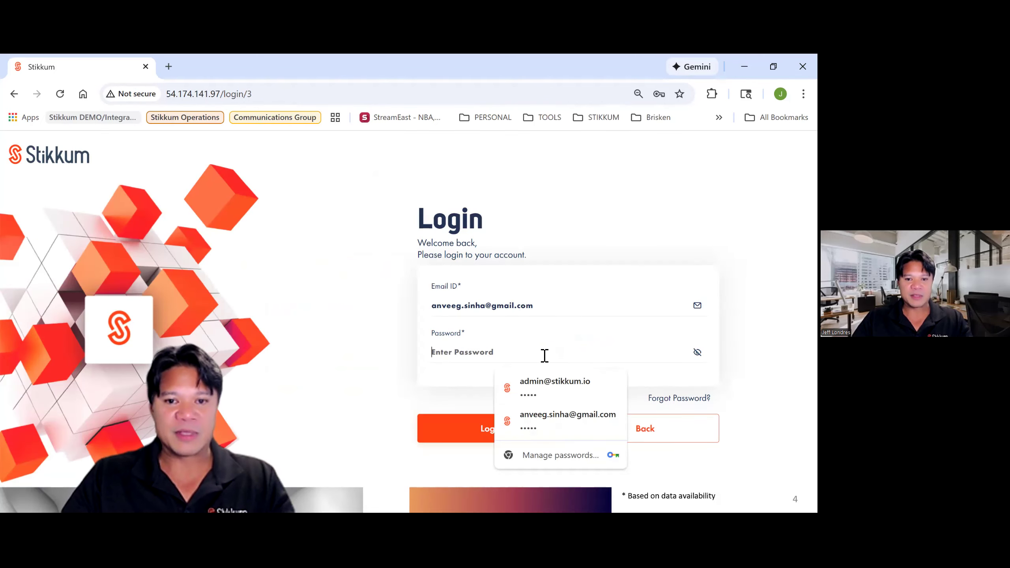
{"action": "left_click", "coordinate": [541, 416]}
{"action": "left_click", "coordinate": [515, 433]}
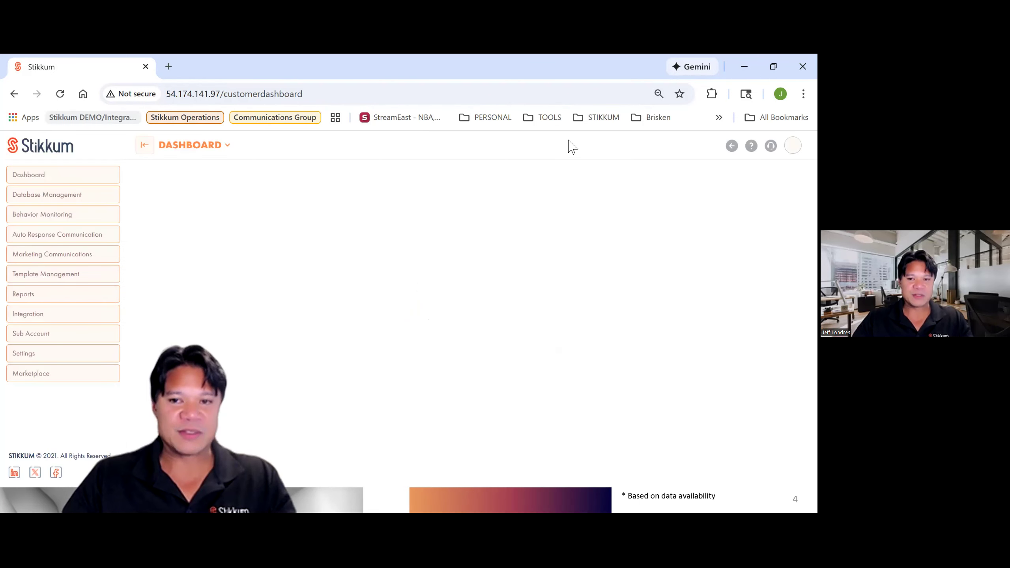
In Database Management, open the contact upload for the first listed database and return to the database list.
{"action": "left_click", "coordinate": [100, 200]}
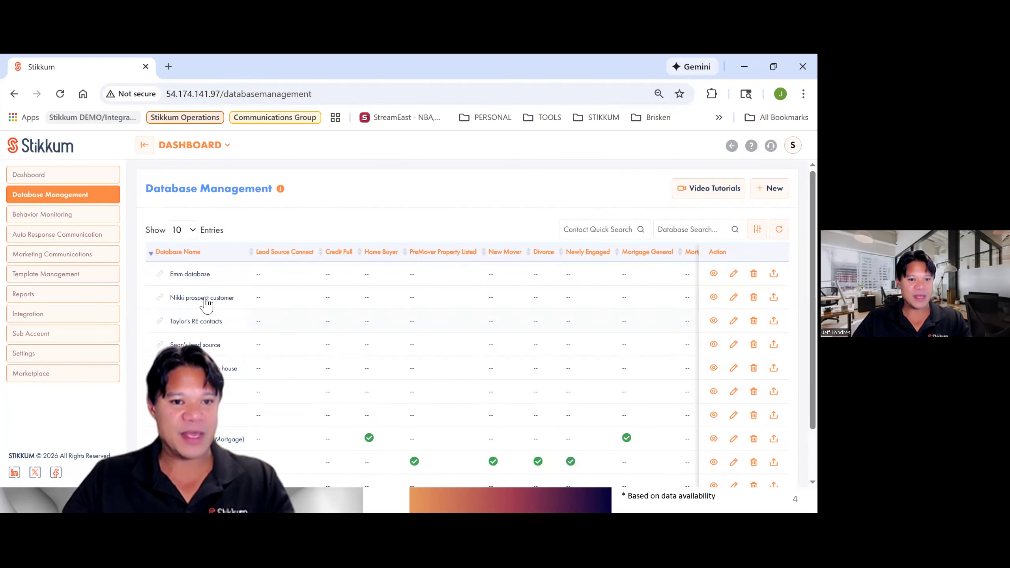
{"action": "left_click_drag", "start_coordinate": [218, 279], "coordinate": [169, 280]}
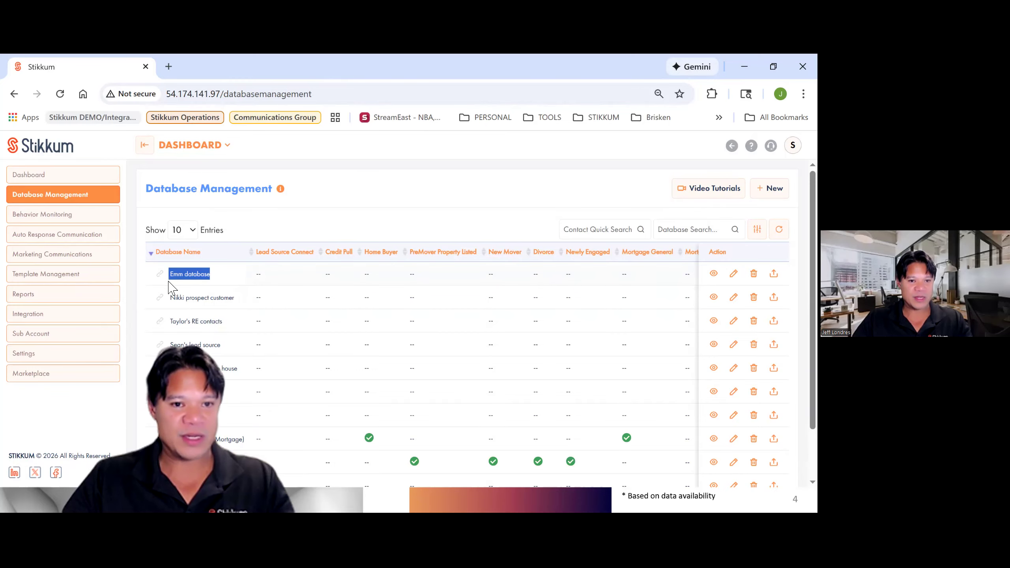
{"action": "left_click", "coordinate": [557, 198]}
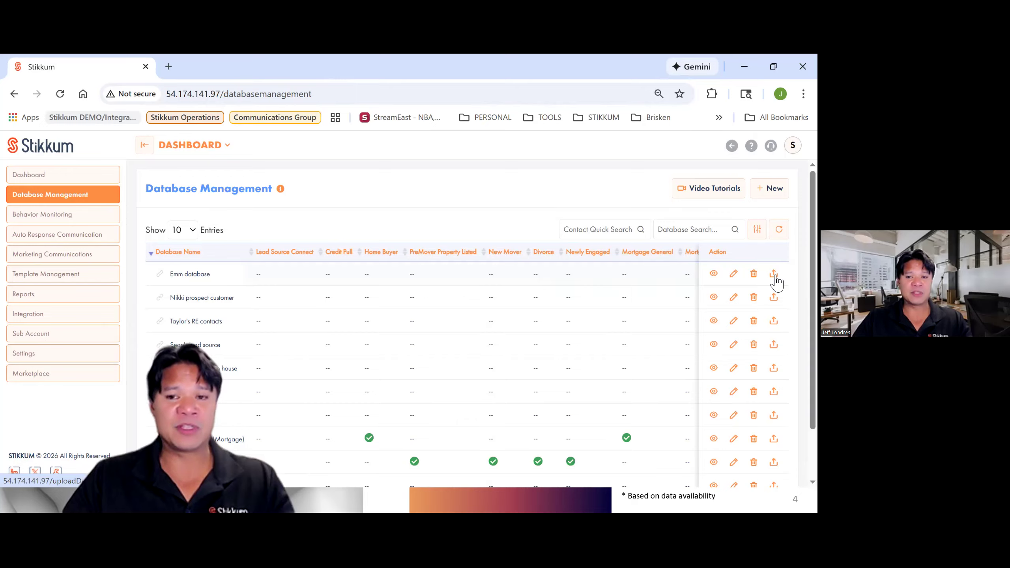
{"action": "left_click", "coordinate": [774, 275]}
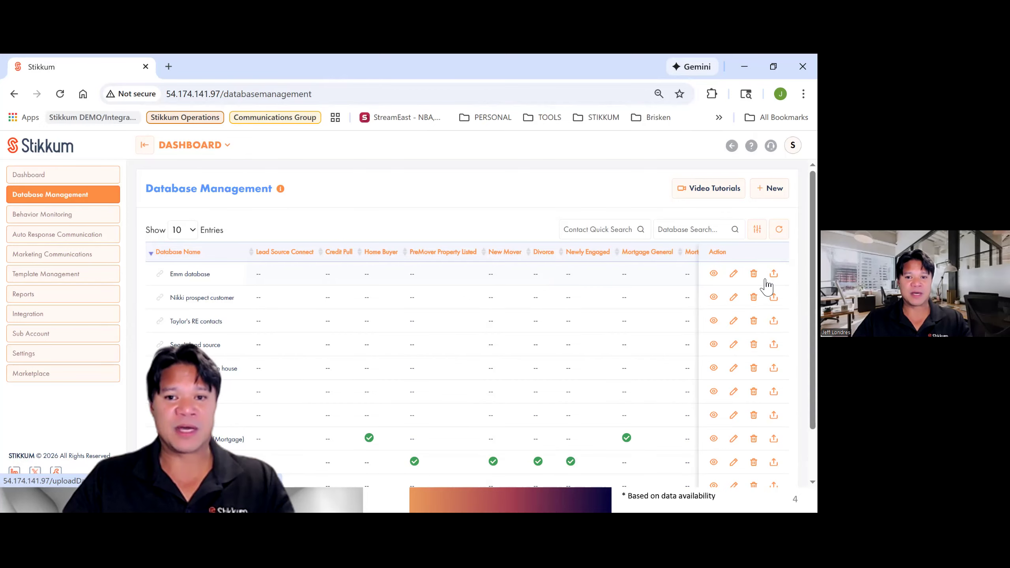
{"action": "left_click", "coordinate": [781, 195]}
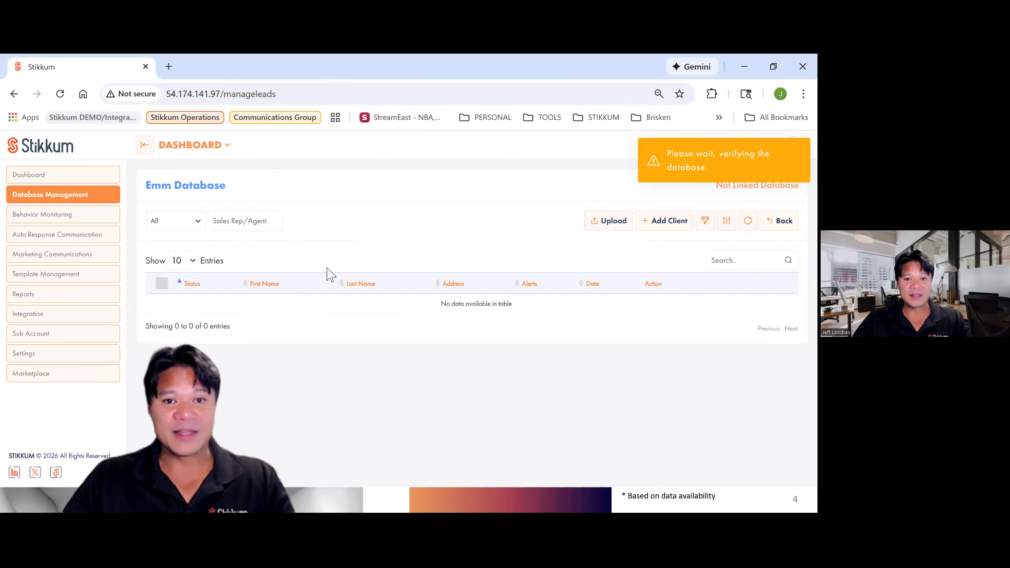
{"action": "left_click", "coordinate": [92, 215]}
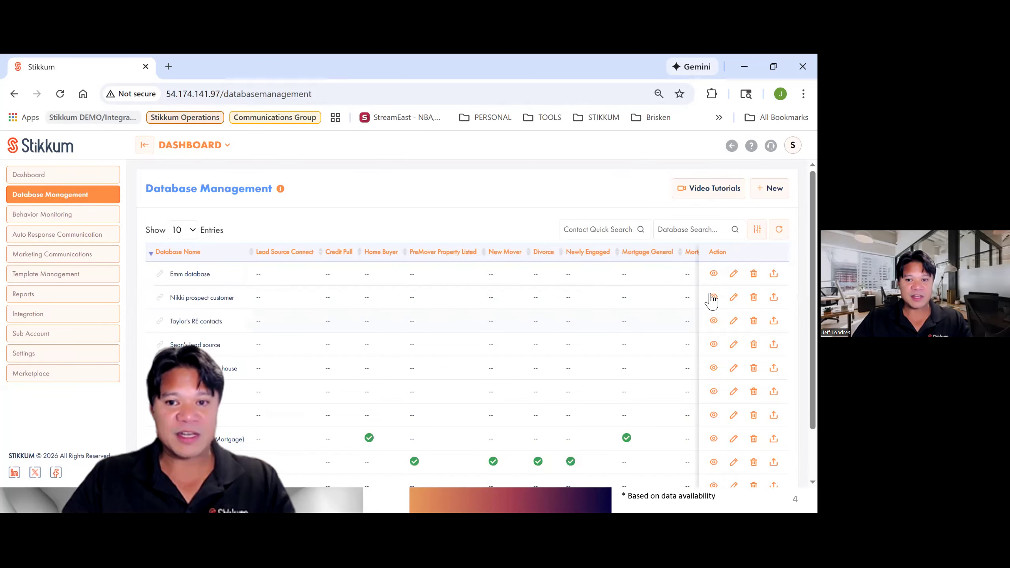
Open the prospect customer database, examine the fields of its Add Client Information form, and leave the form.
{"action": "left_click", "coordinate": [713, 298]}
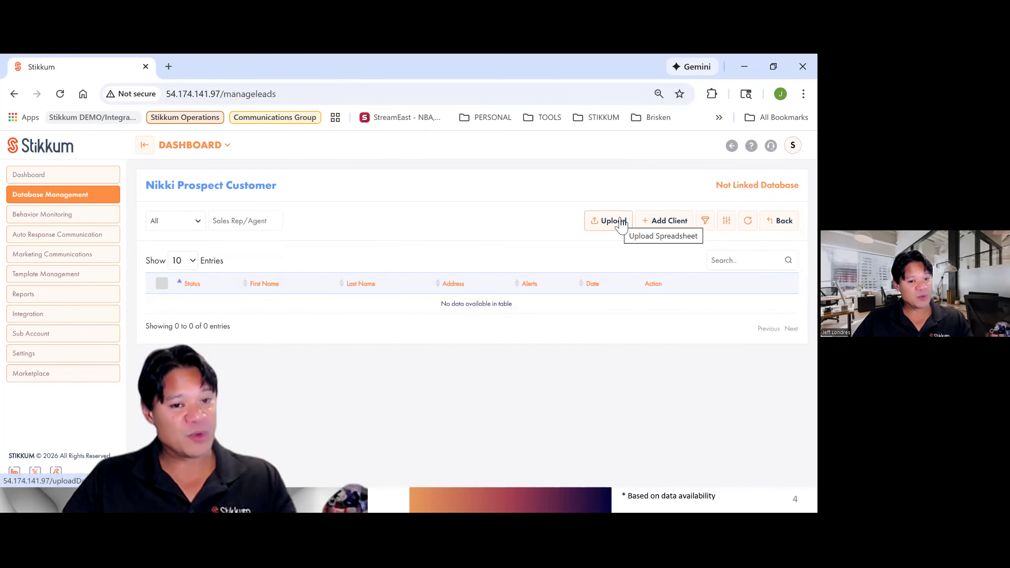
{"action": "left_click_drag", "start_coordinate": [286, 190], "coordinate": [138, 192]}
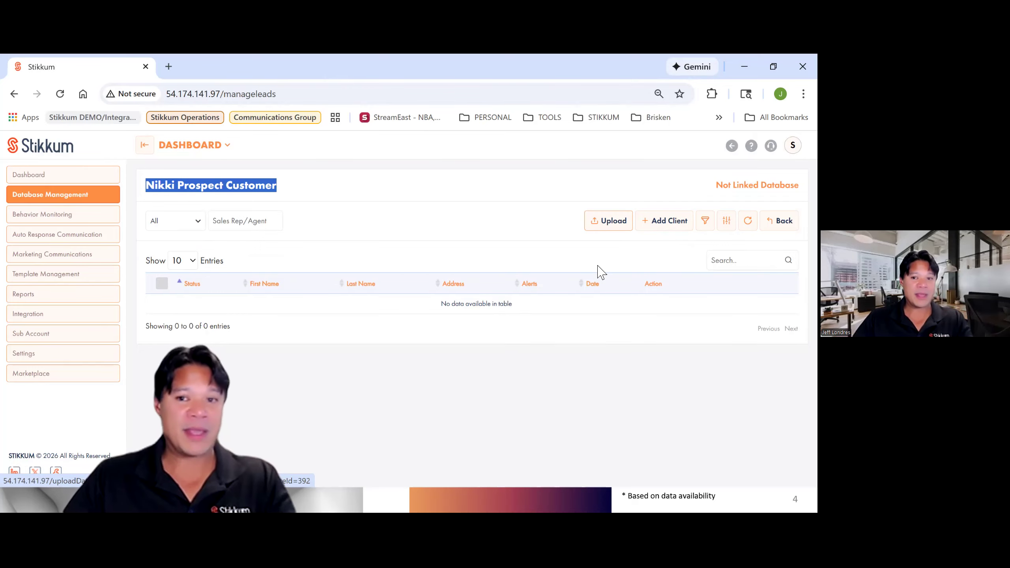
{"action": "left_click", "coordinate": [684, 227]}
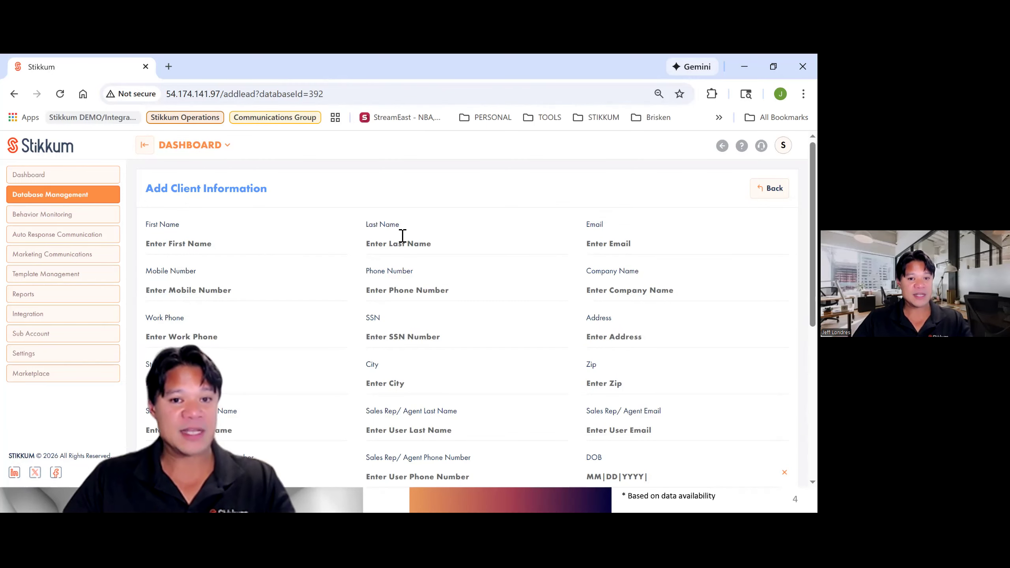
{"action": "scroll", "coordinate": [557, 351], "scroll_direction": "down", "scroll_amount": 5}
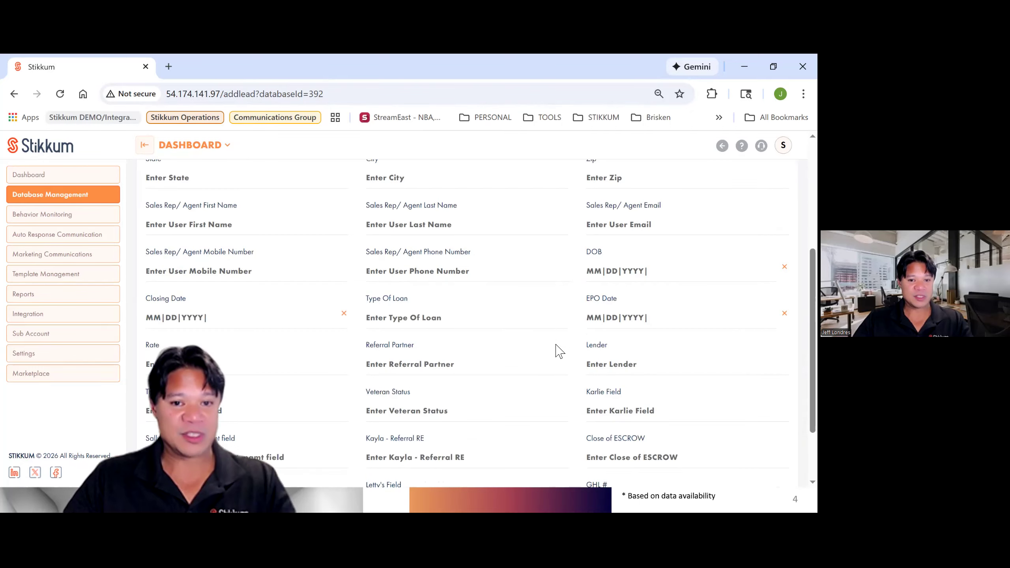
{"action": "scroll", "coordinate": [561, 338], "scroll_direction": "down", "scroll_amount": 2}
{"action": "scroll", "coordinate": [564, 329], "scroll_direction": "up", "scroll_amount": 7}
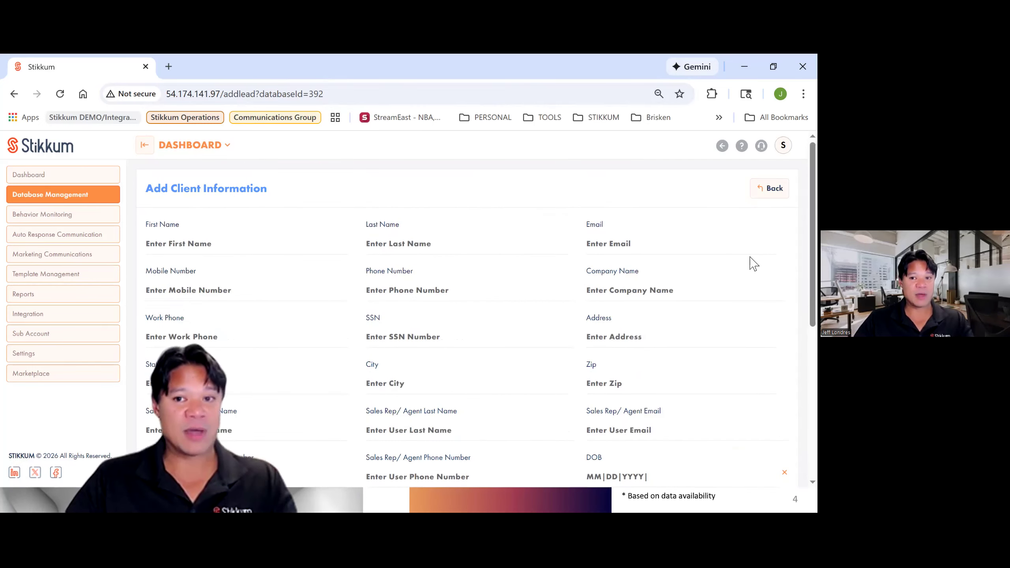
{"action": "left_click", "coordinate": [776, 188]}
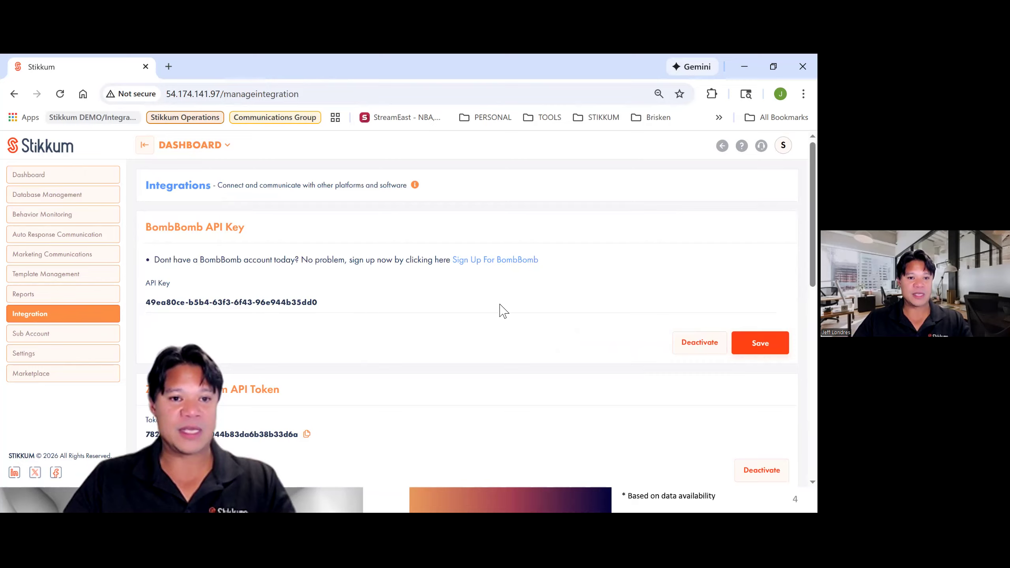
Review the API key and token sections on the Integrations page, and switch to the PowerPoint slide show.
{"action": "scroll", "coordinate": [510, 327], "scroll_direction": "down", "scroll_amount": 3}
{"action": "scroll", "coordinate": [505, 318], "scroll_direction": "down", "scroll_amount": 6}
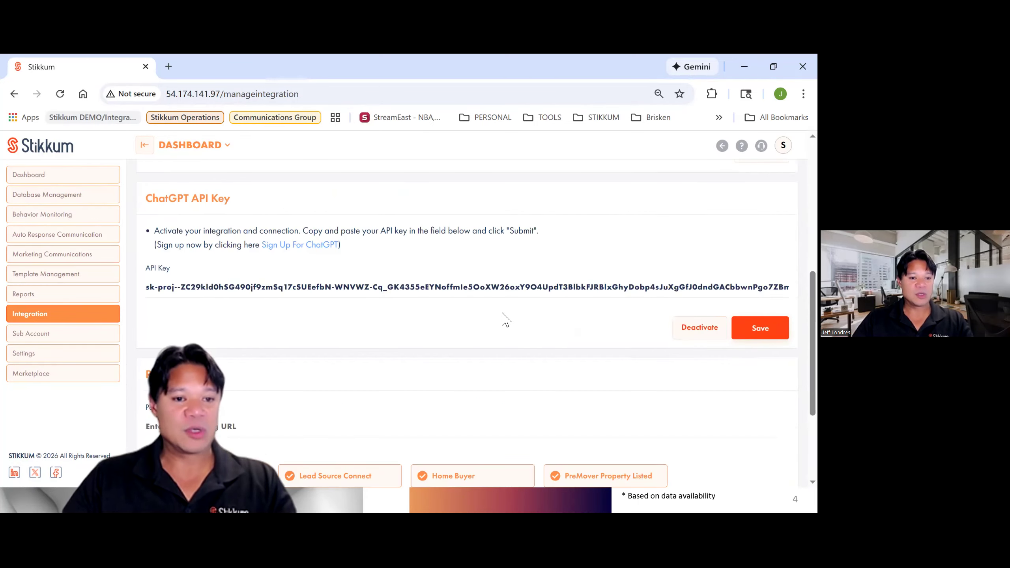
{"action": "scroll", "coordinate": [503, 317], "scroll_direction": "up", "scroll_amount": 9}
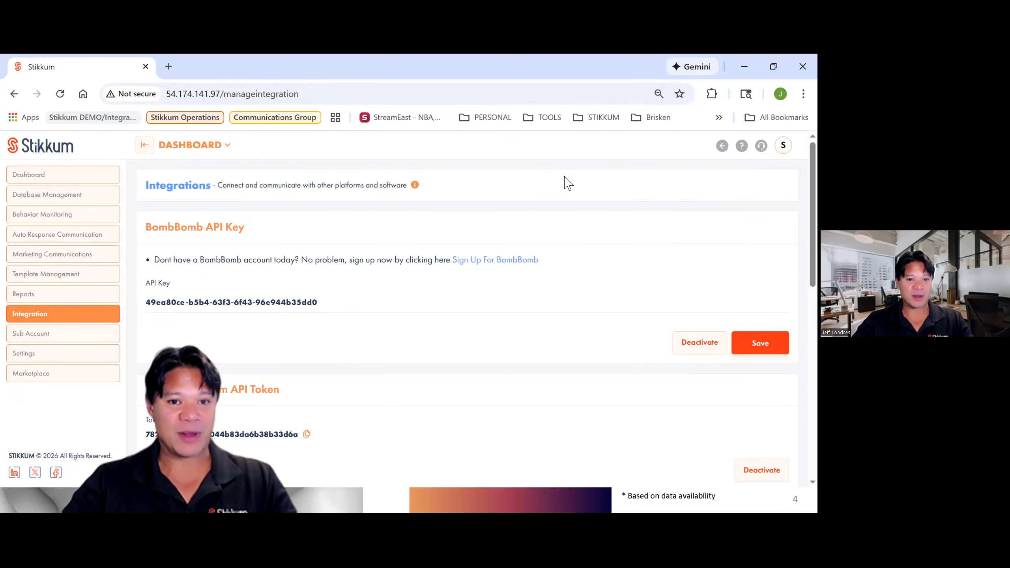
{"action": "key", "text": "alt+Tab"}
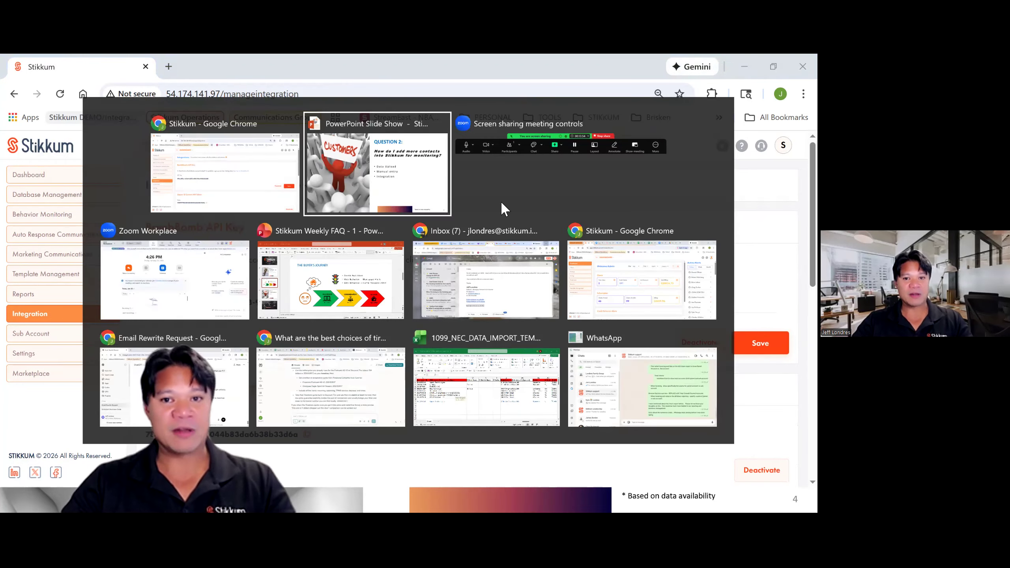